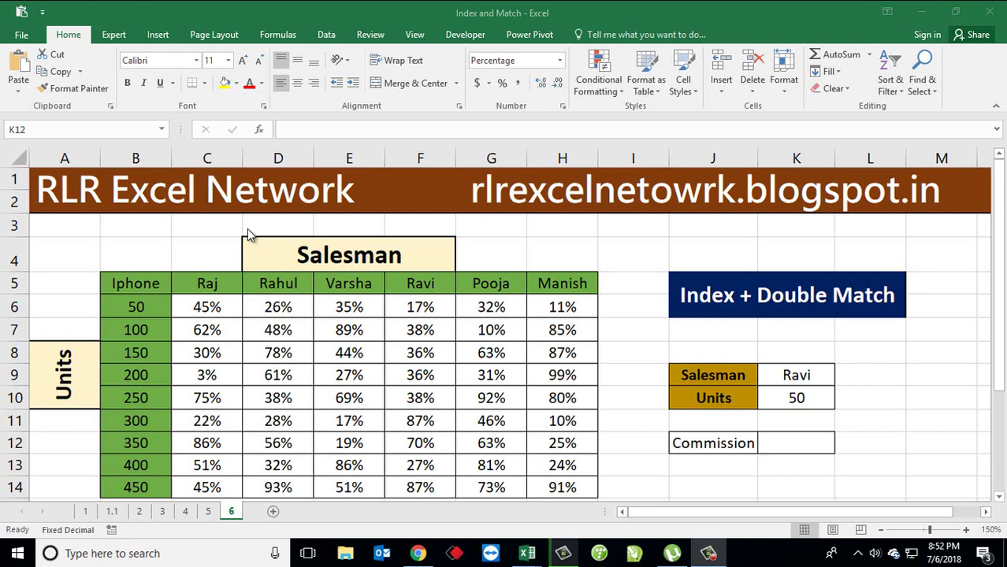
- Inspect the salesman headers from Raj to Pooja and Raj's commission for 50 units
click(211, 285)
click(139, 282)
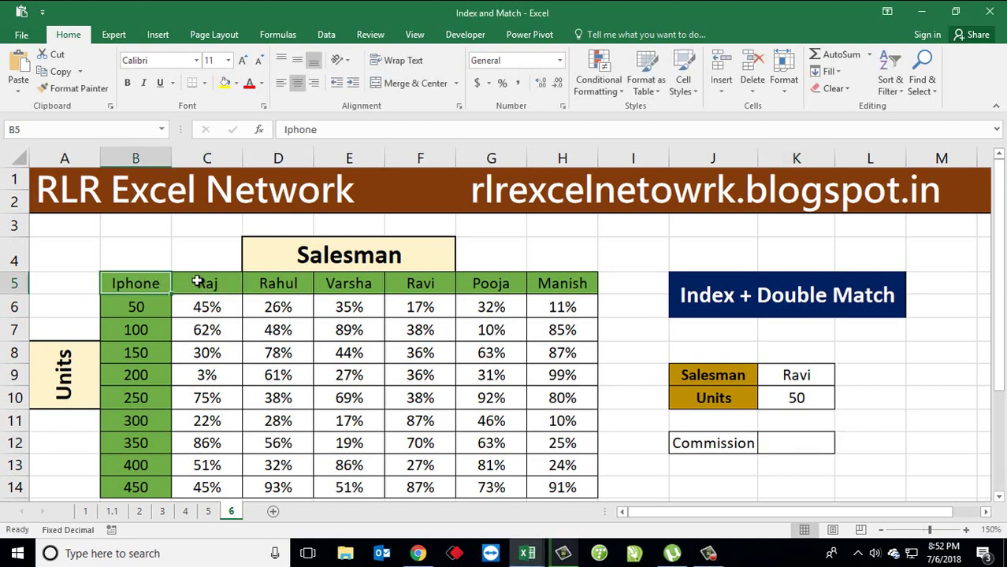
drag(198, 282, 557, 288)
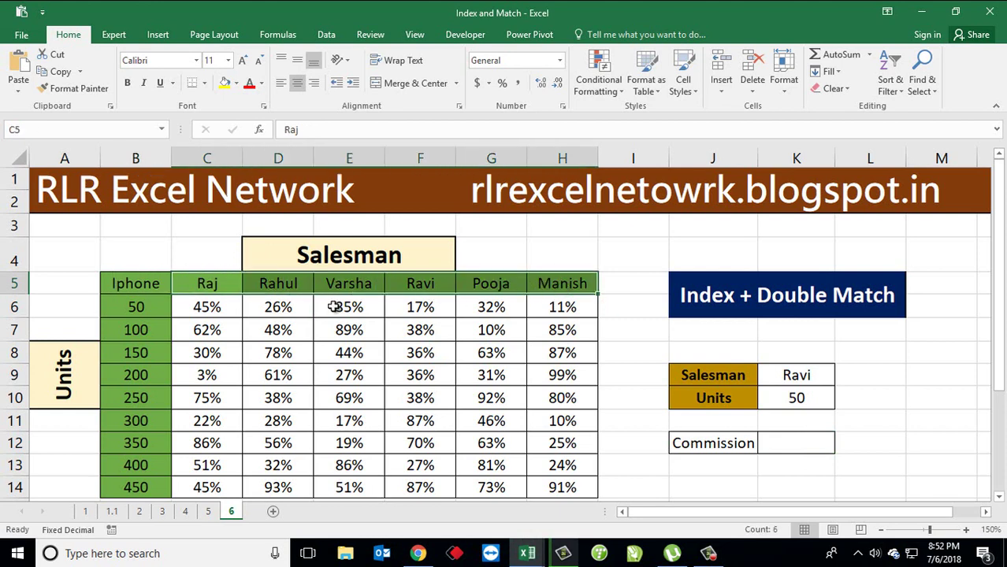
click(227, 306)
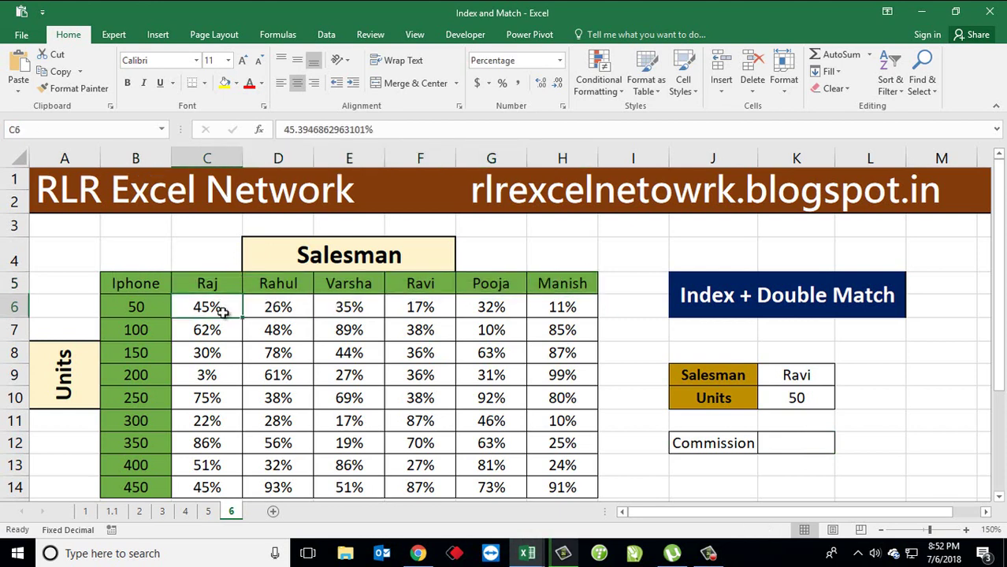
click(156, 306)
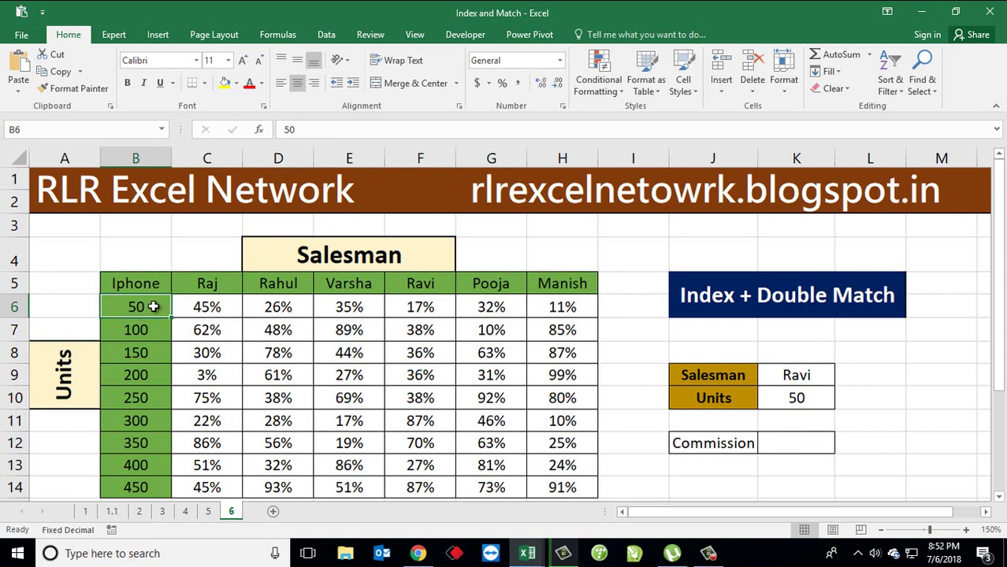
click(203, 285)
click(207, 307)
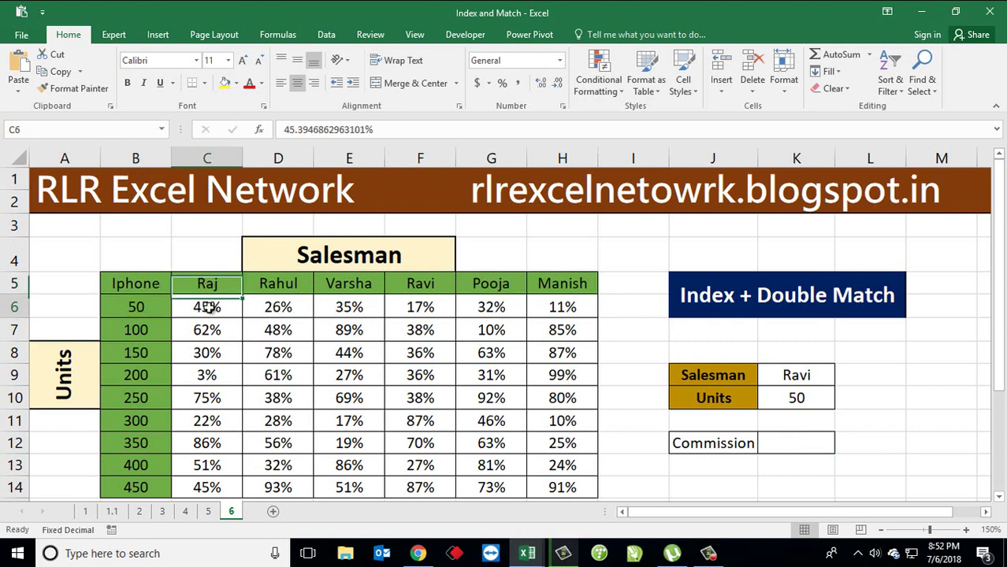
click(138, 304)
click(186, 304)
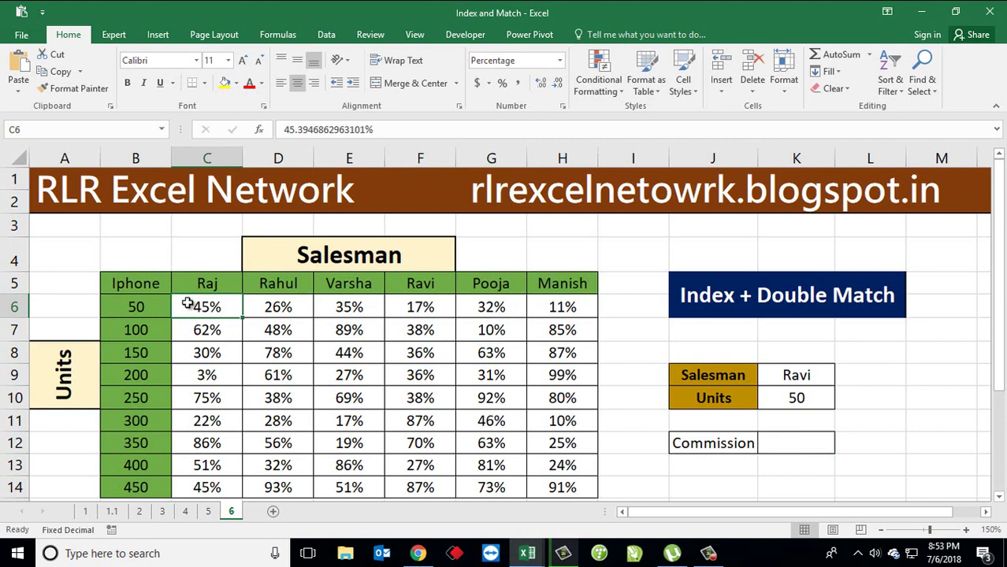
- Check Rahul's and Varsha's rates at 50 and 200 units, then the chosen inputs Ravi and 50
key(Right)
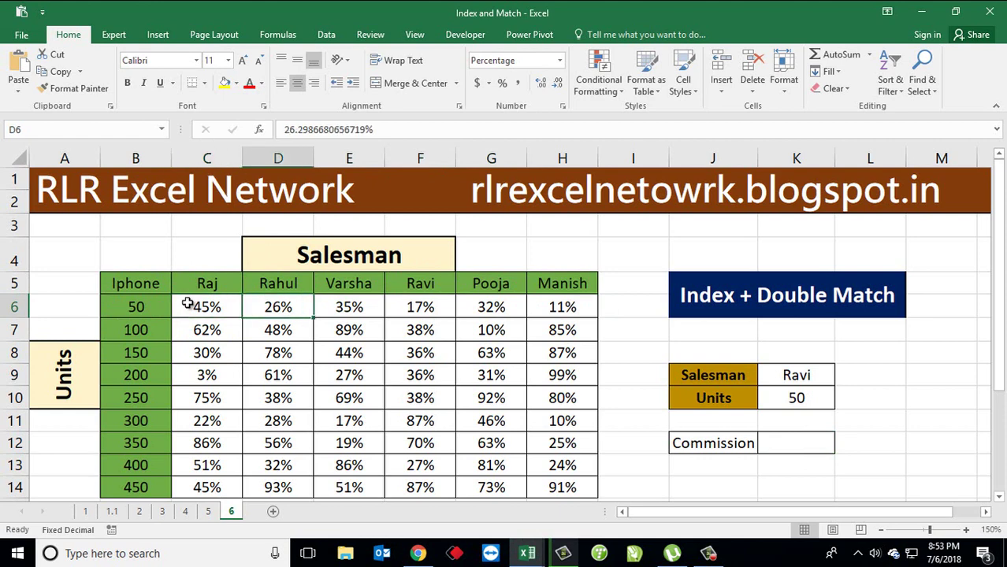
key(Right)
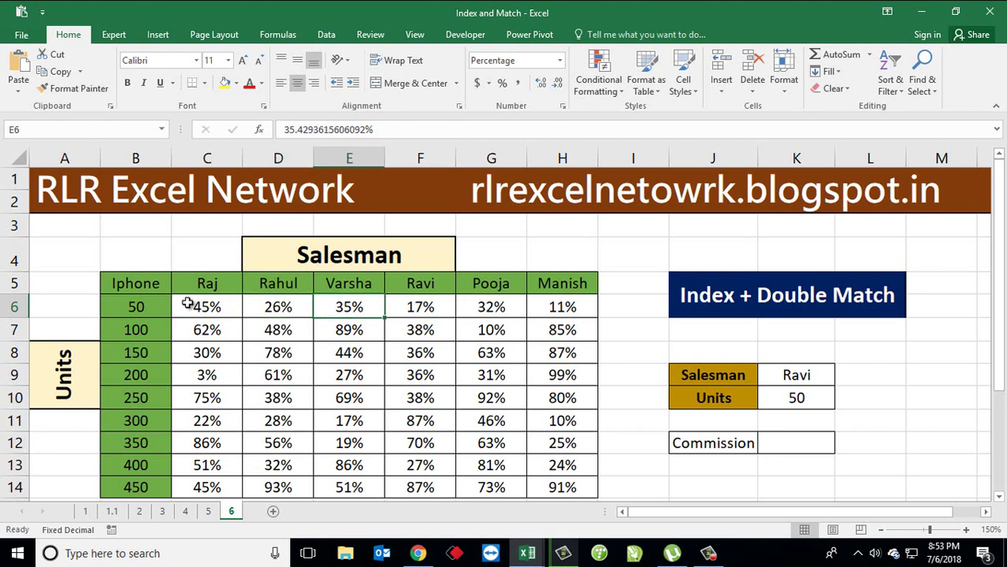
key(Down)
key(Down)
key(Down)
key(Left)
key(Left)
key(Left)
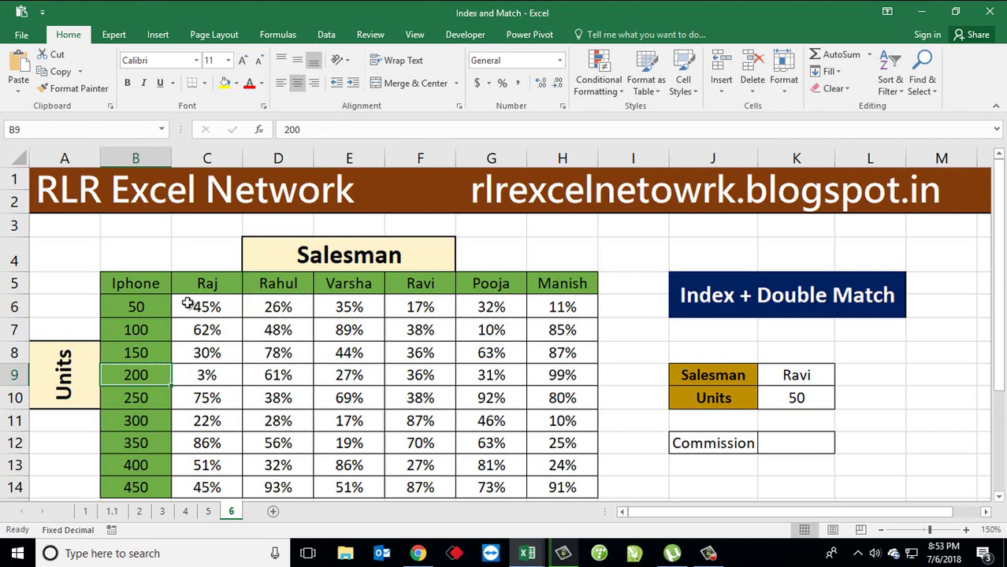
key(Right)
key(Right)
key(Right)
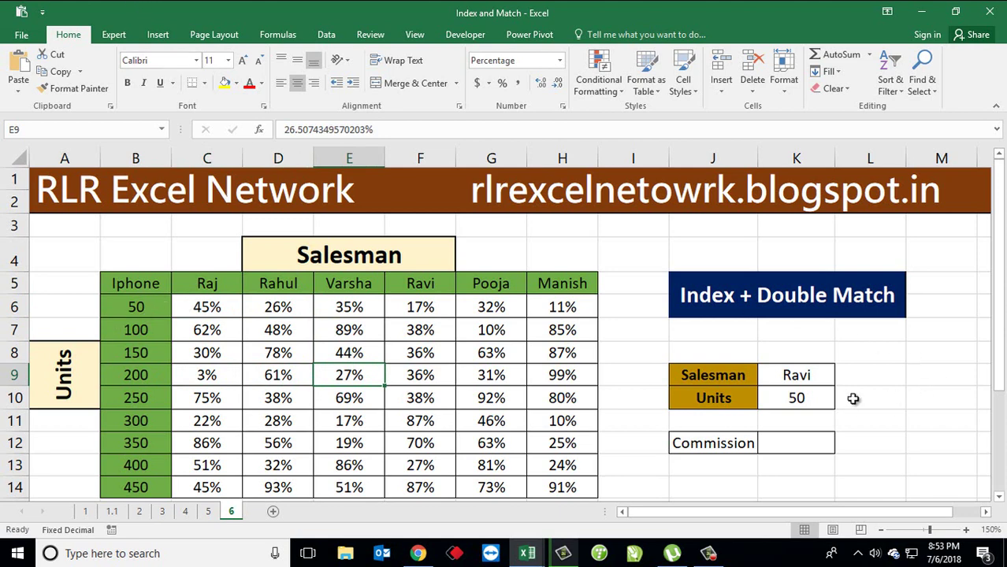
click(813, 379)
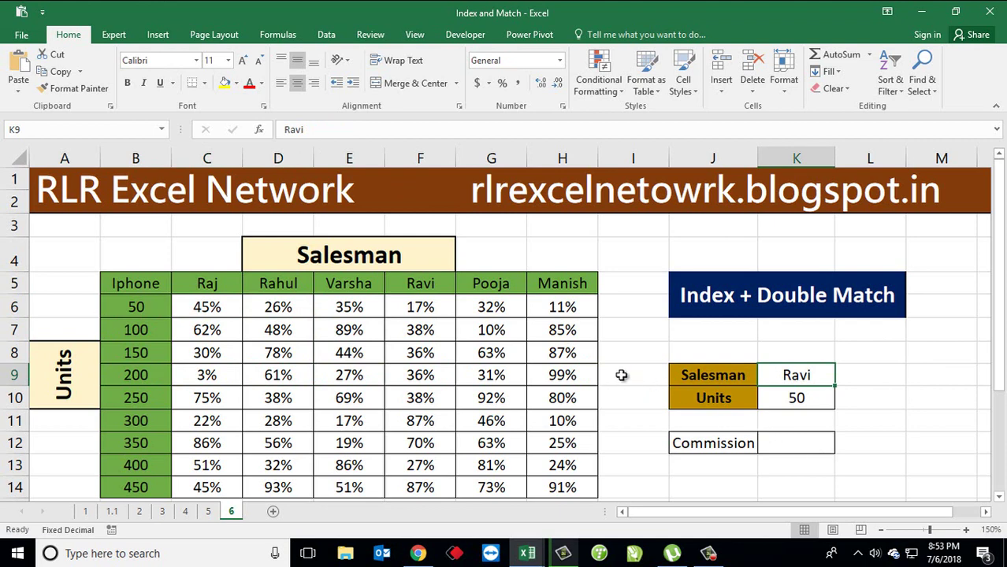
click(796, 402)
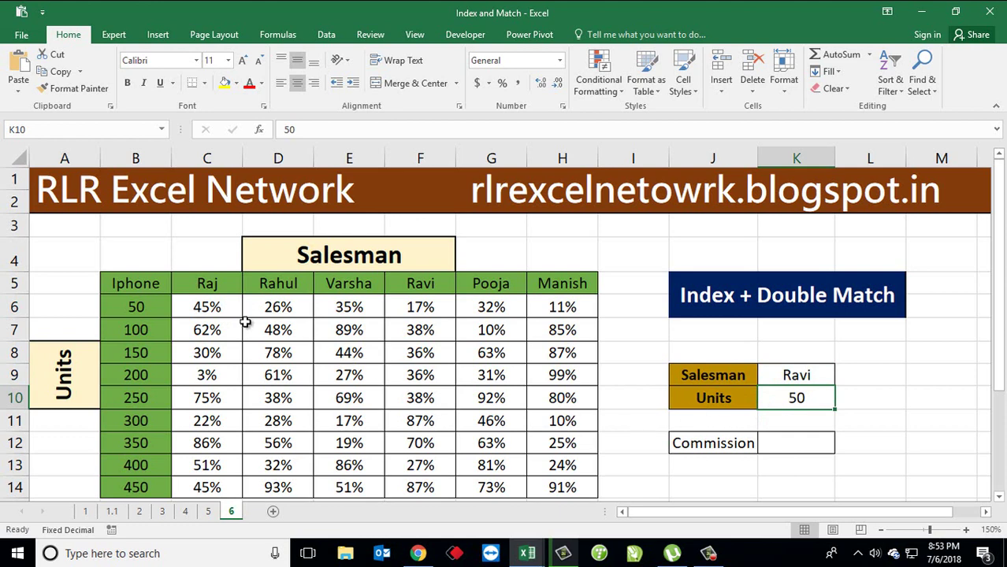
- In K12, enter =INDEX(C6:H14, over the percentage grid and begin the first MATCH
mouse_move(237, 309)
mouse_down()
mouse_move(456, 482)
mouse_move(558, 478)
mouse_up()
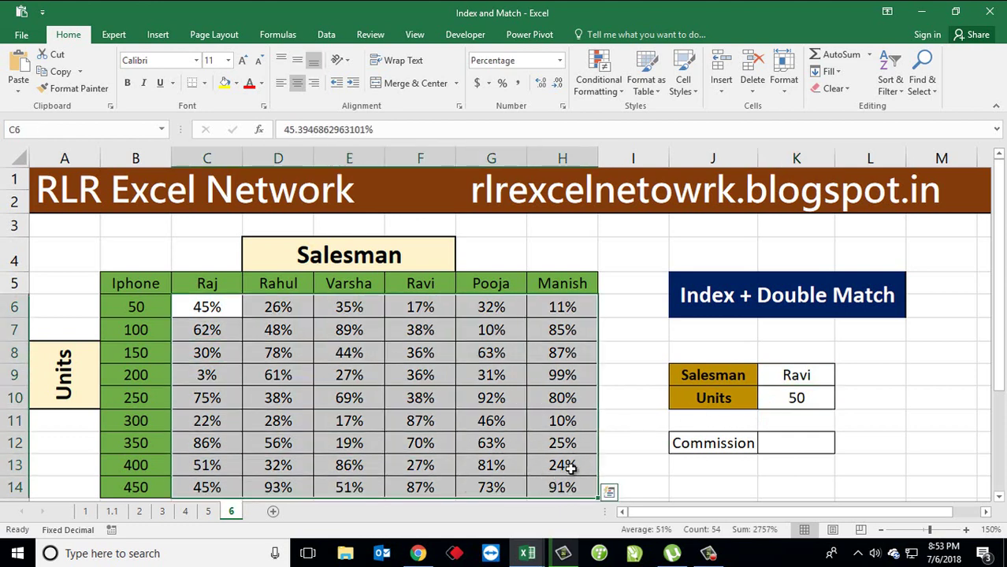
click(779, 441)
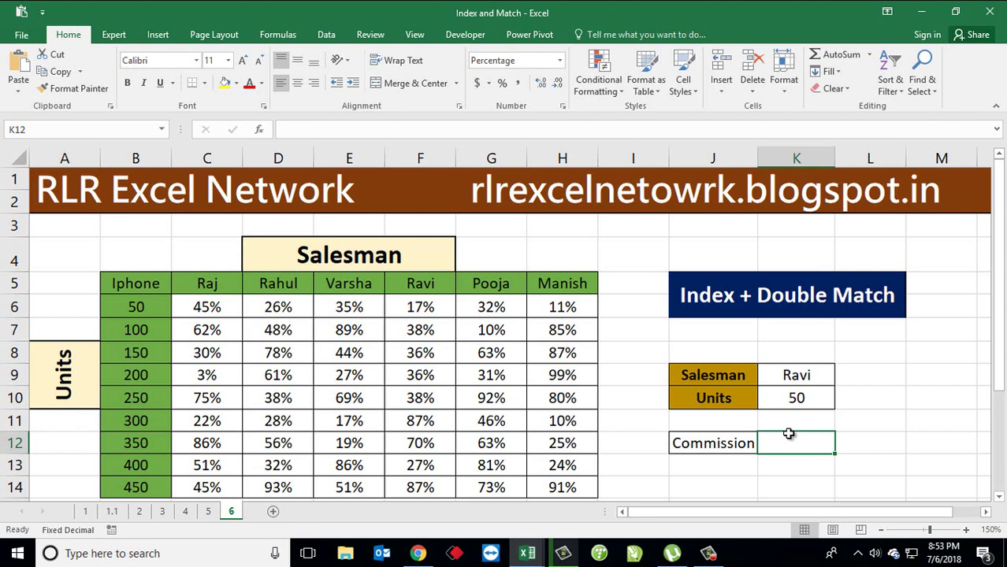
text(=)
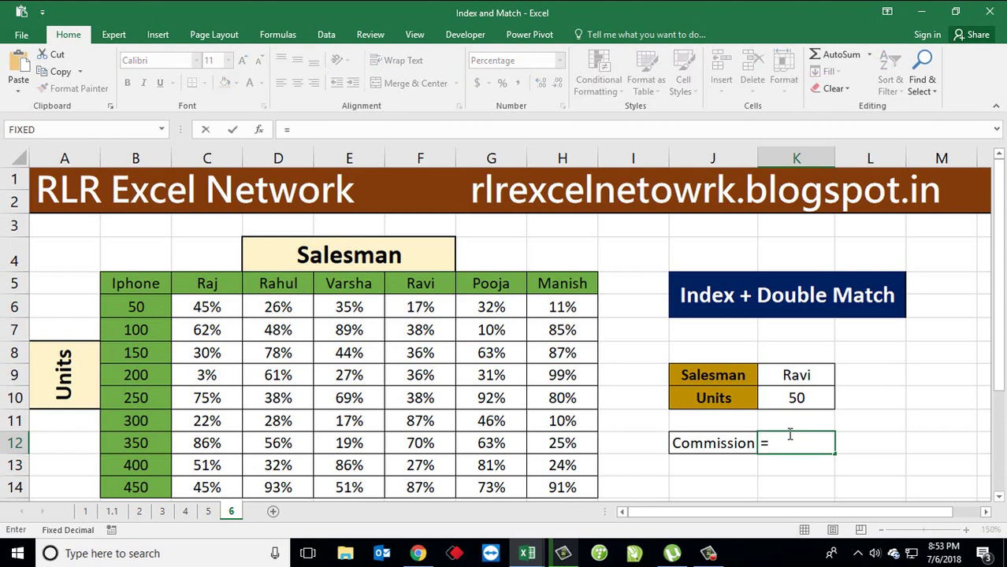
text(INDE)
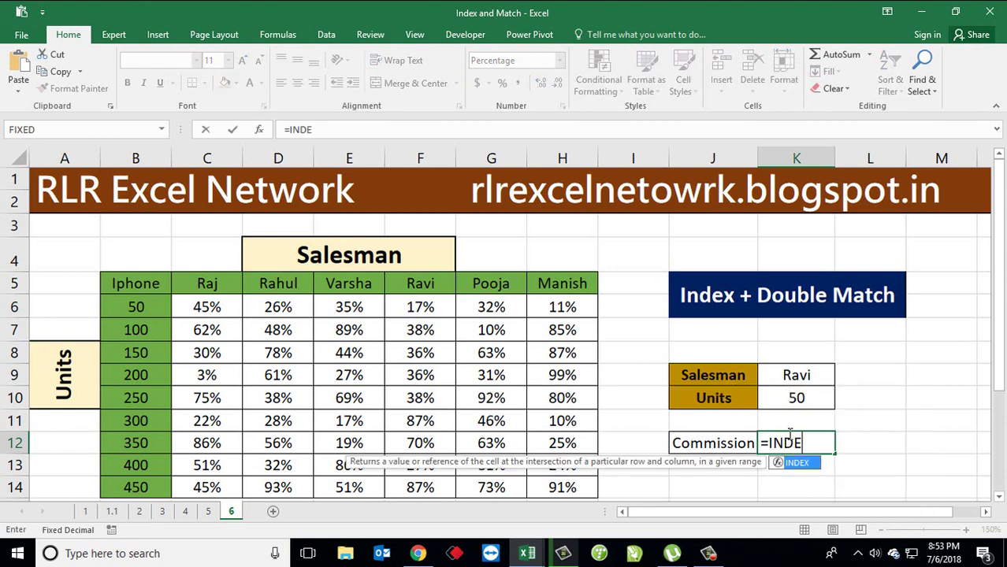
key(Tab)
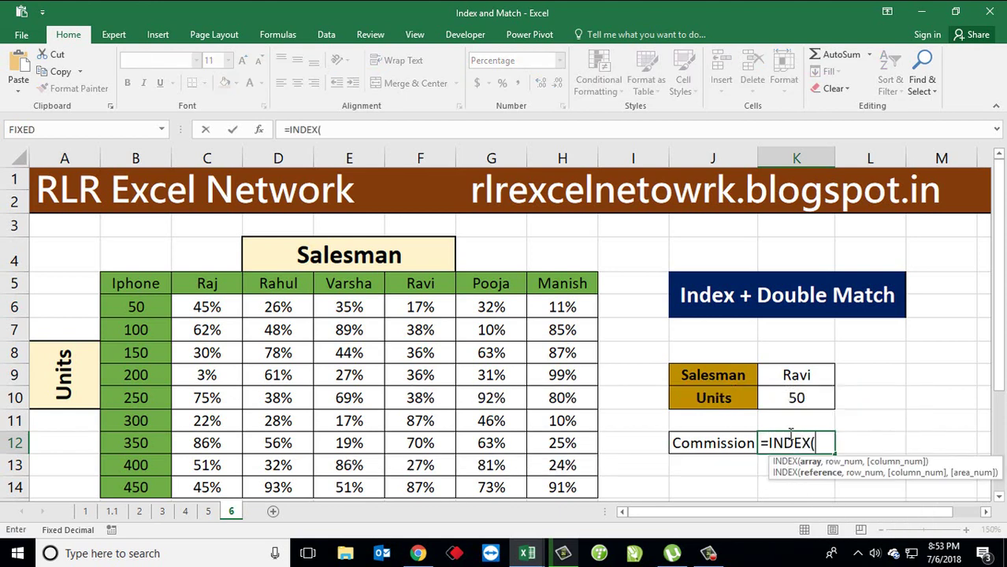
key(Left)
key(Left)
key(Left)
key(Up)
key(Up)
key(Up)
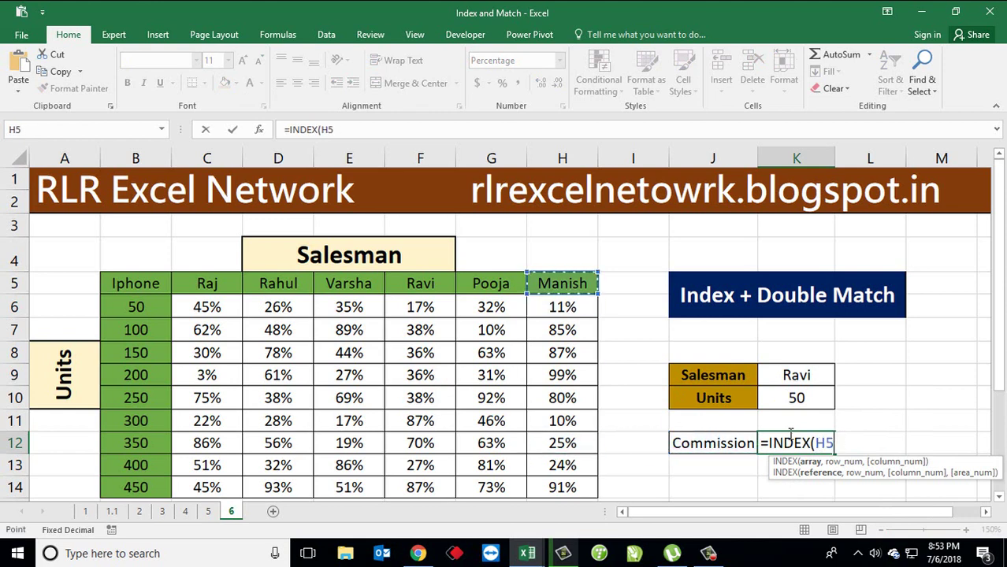
key(Left)
key(Left)
key(Left)
key(Left)
key(Left)
key(Down)
key(ctrl+shift+Right)
key(ctrl+shift+Down)
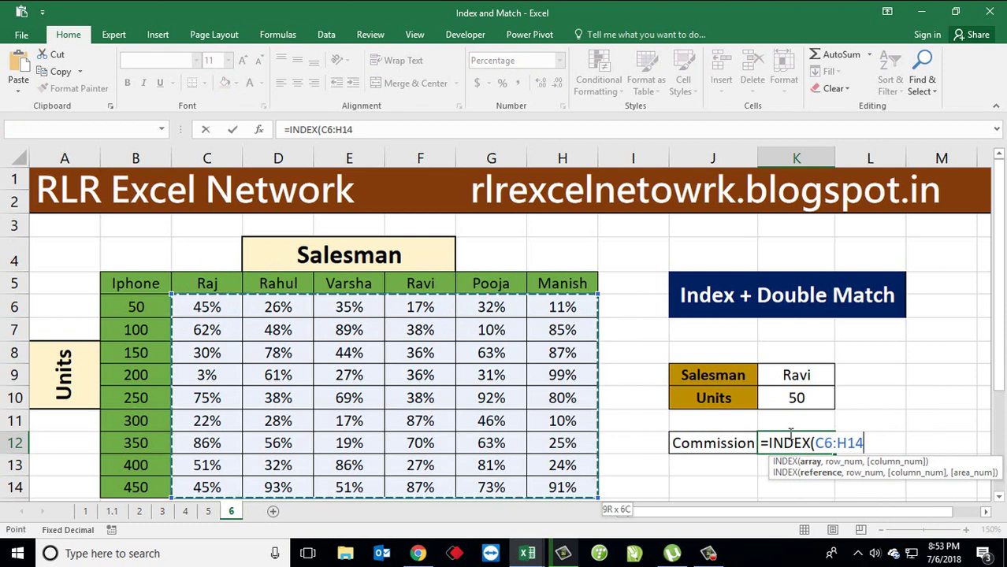
text(,)
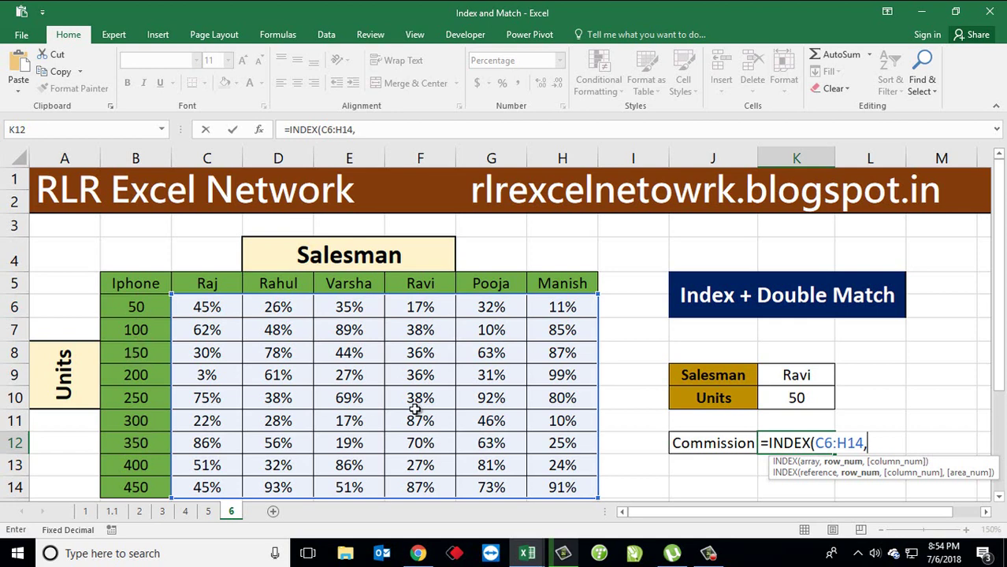
text(MATC)
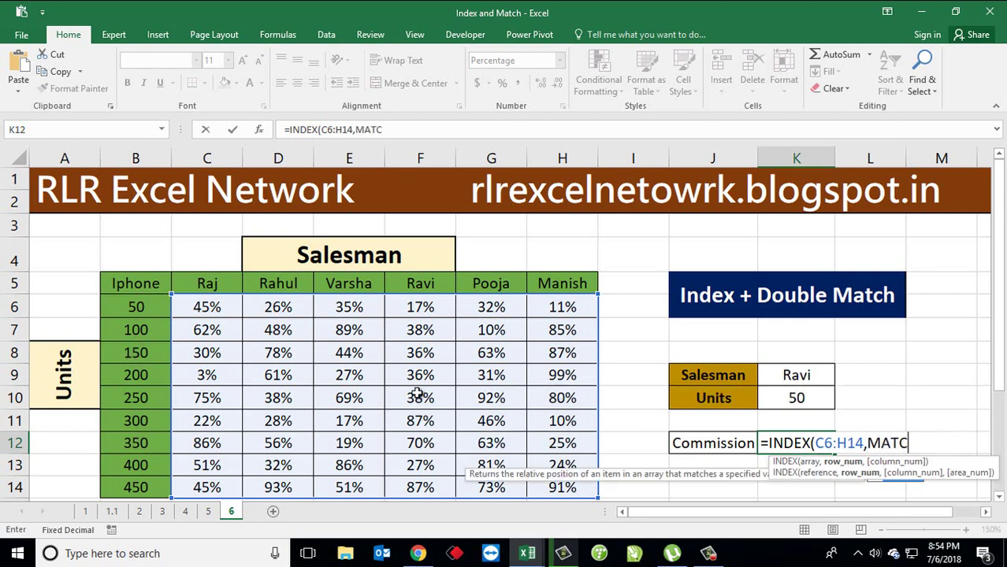
text(H()
- Add MATCH(K10,B6:B14,0) so the Units value 50 is matched exactly in the units column
key(Up)
key(Up)
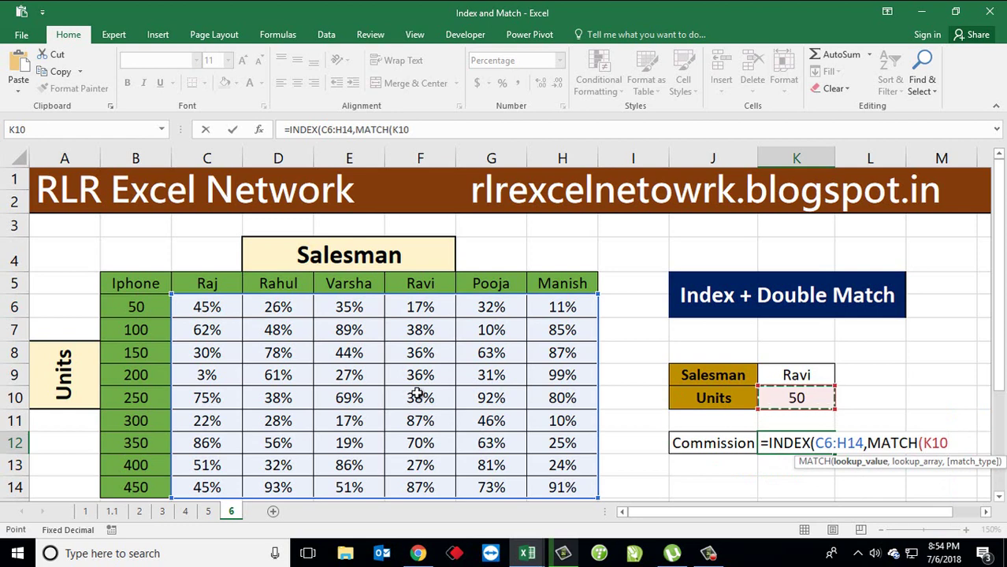
text(,)
key(Left)
key(Left)
key(Left)
key(Left)
key(Left)
key(Left)
key(Left)
key(Left)
key(Up)
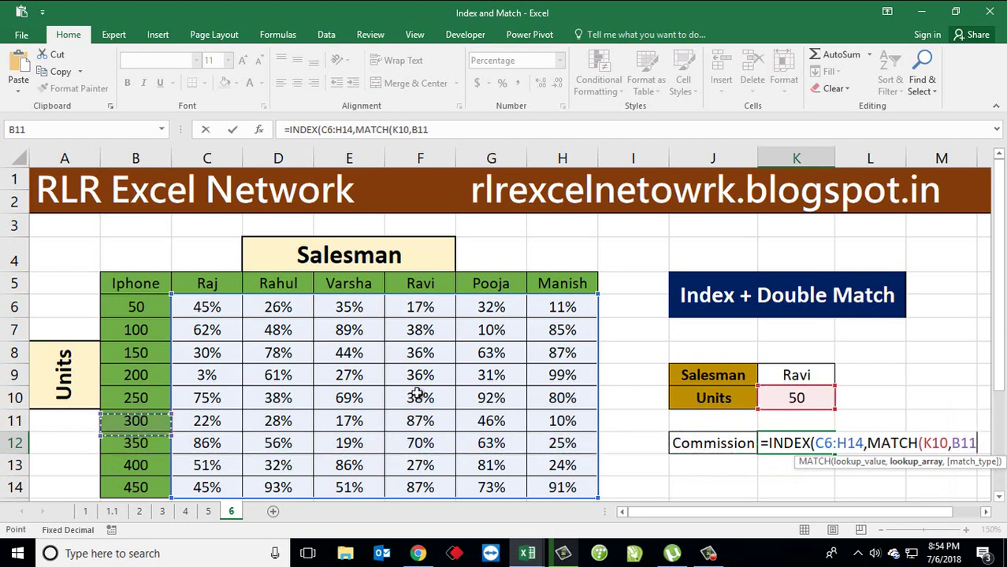
key(Up)
key(Up)
key(Up)
key(Up)
key(Up)
key(ctrl+shift+Down)
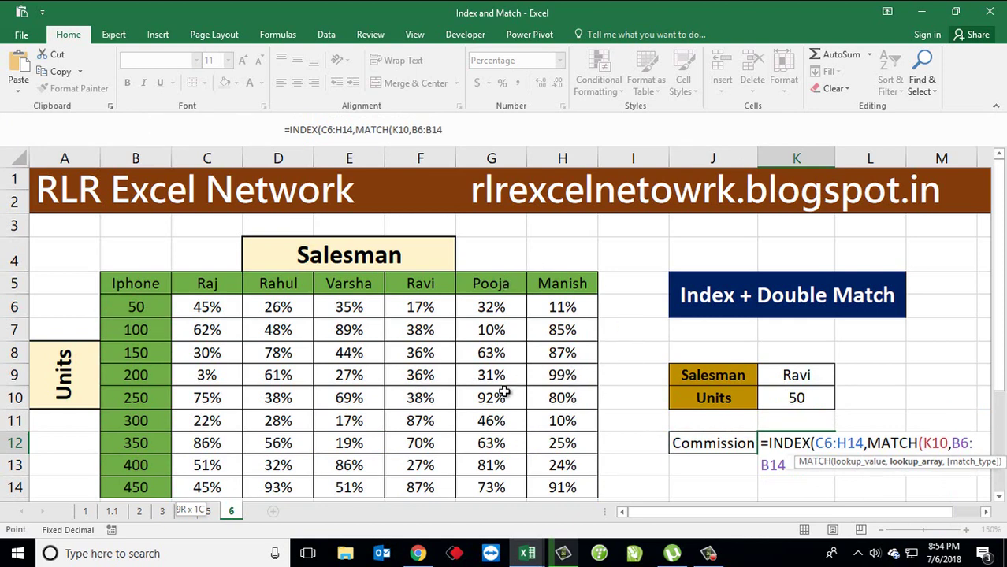
text(,0)
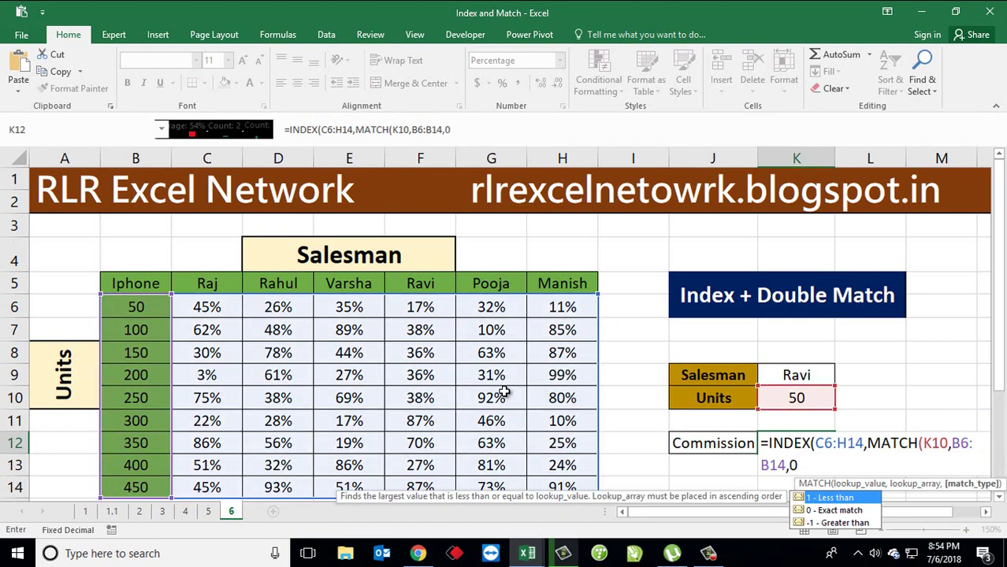
text())
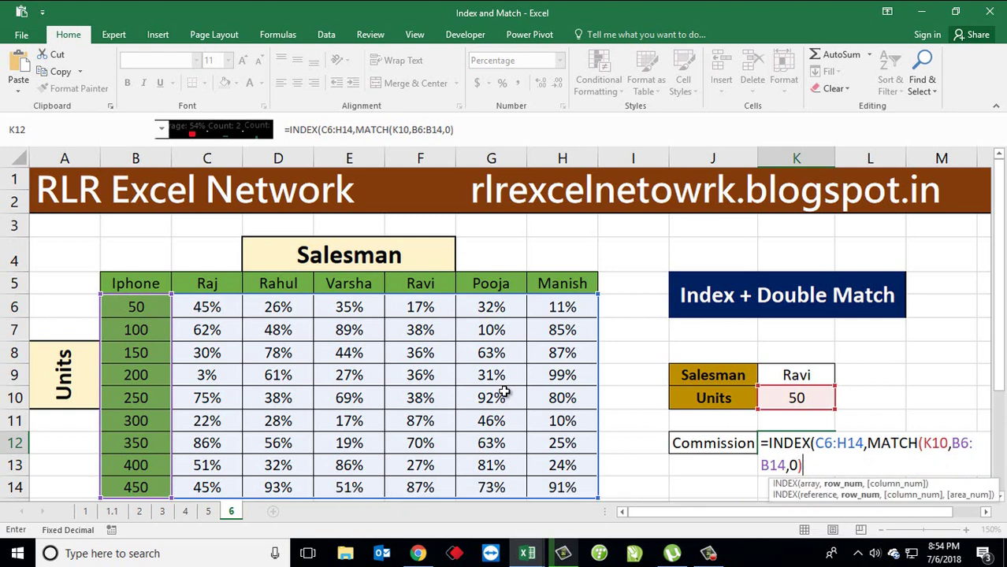
text(,)
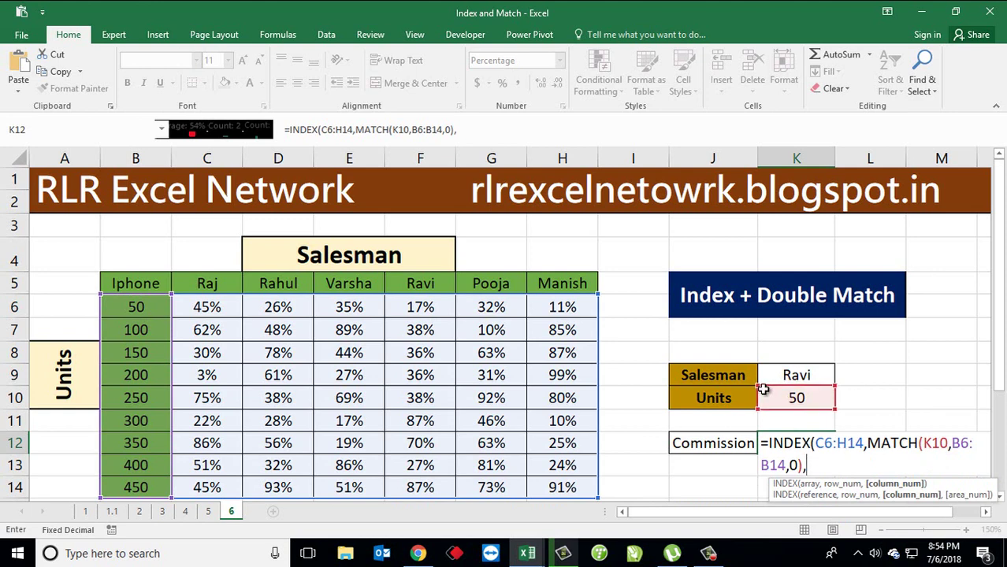
- Finish K12 with MATCH(K9,C5:H5,0) for the salesman column, returning 17% for Ravi
text(MA)
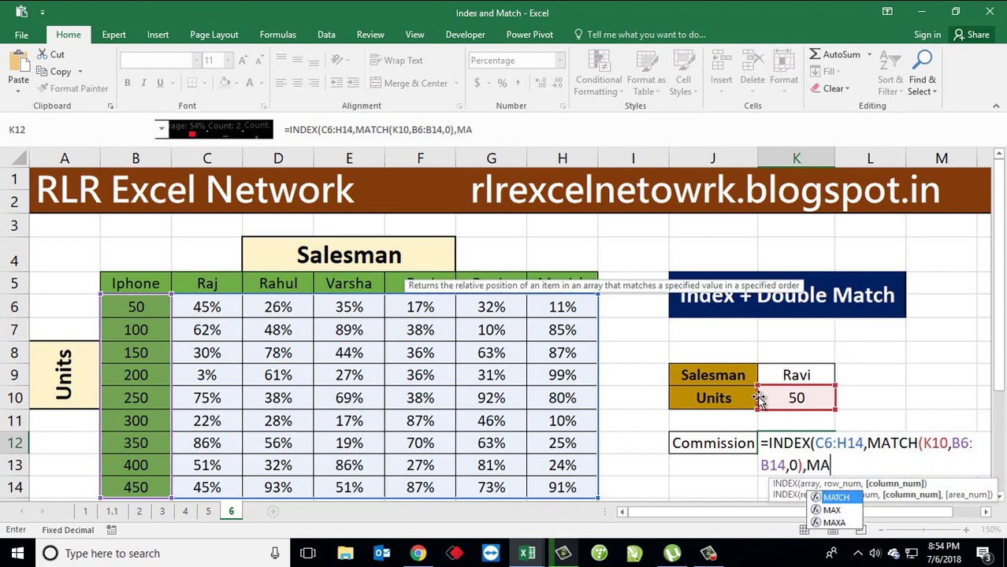
text(TCH()
key(Up)
key(Up)
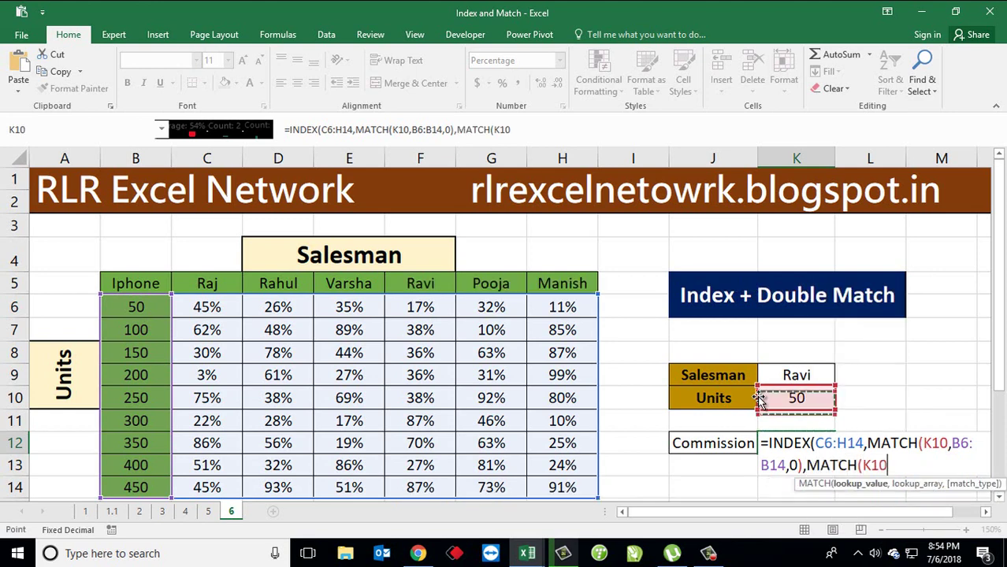
key(Up)
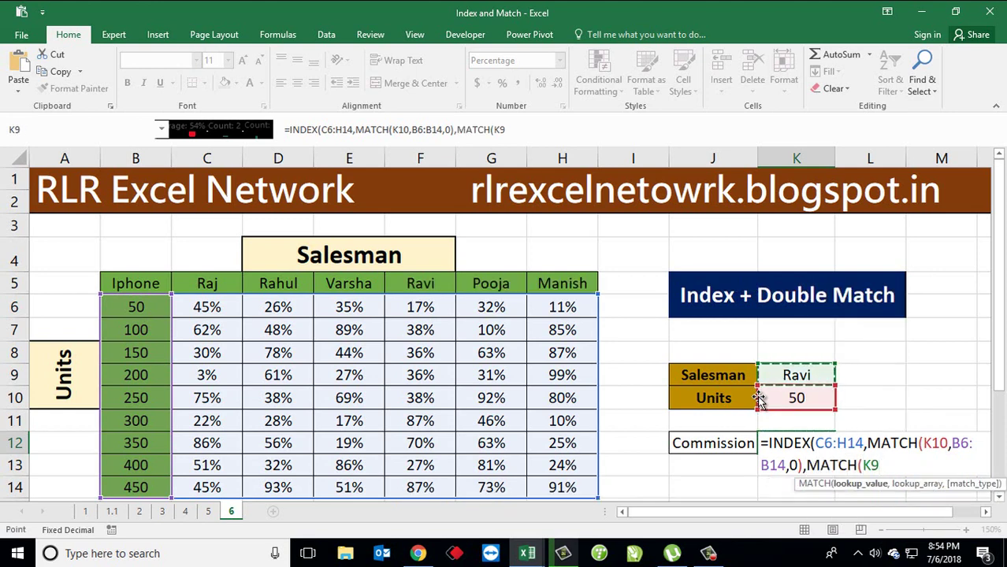
text(,)
key(Left)
key(Left)
key(Left)
key(Left)
key(Up)
key(Up)
key(Up)
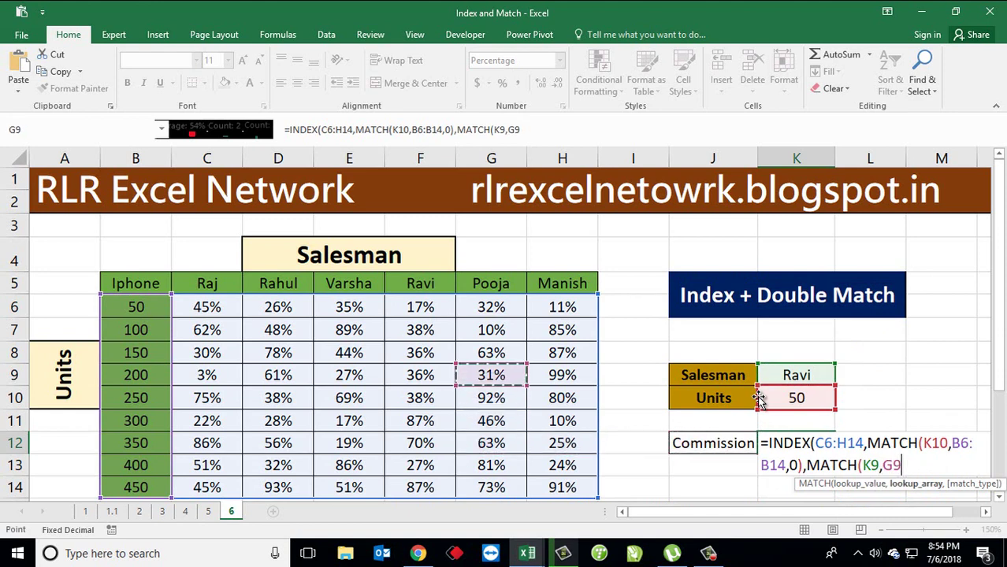
key(Up)
key(Up)
key(Up)
key(Left)
key(Left)
key(Left)
key(Left)
key(Left)
key(Right)
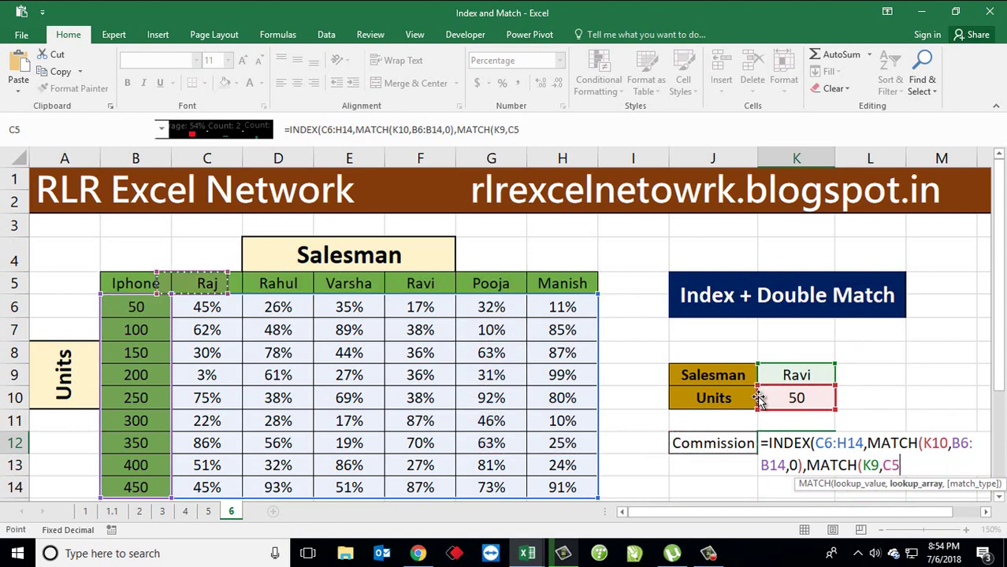
key(ctrl+shift+Right)
text(:H5,)
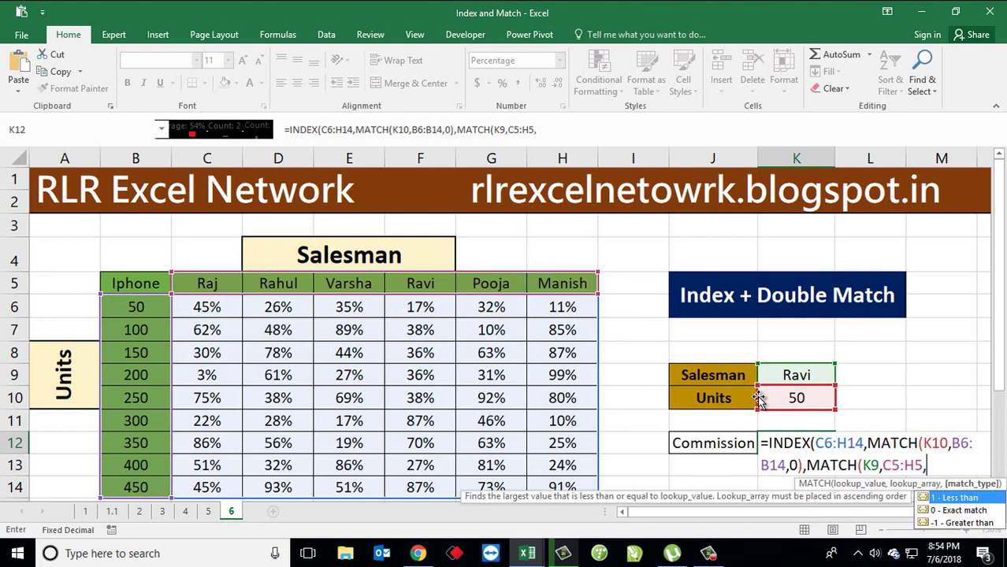
text(0))
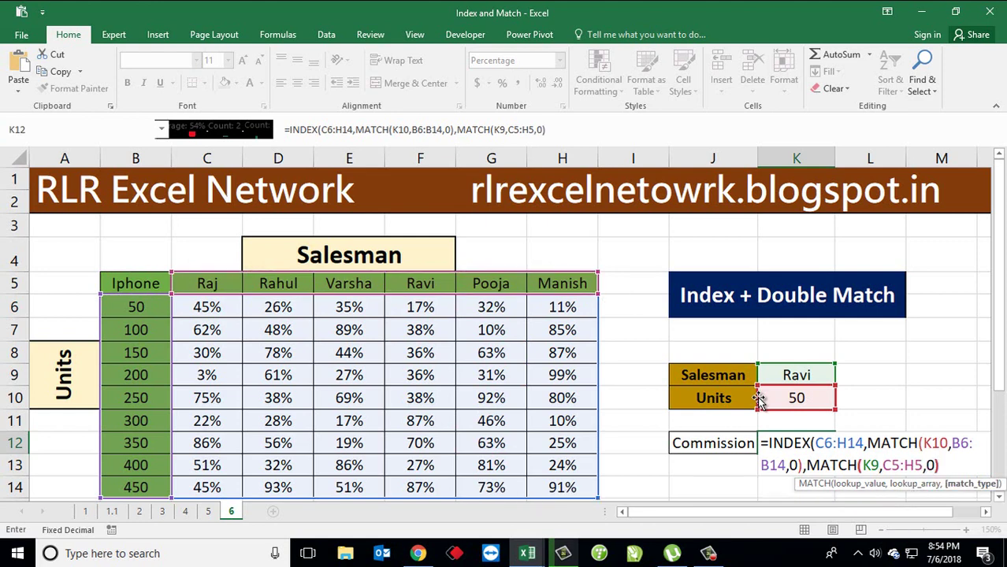
text())
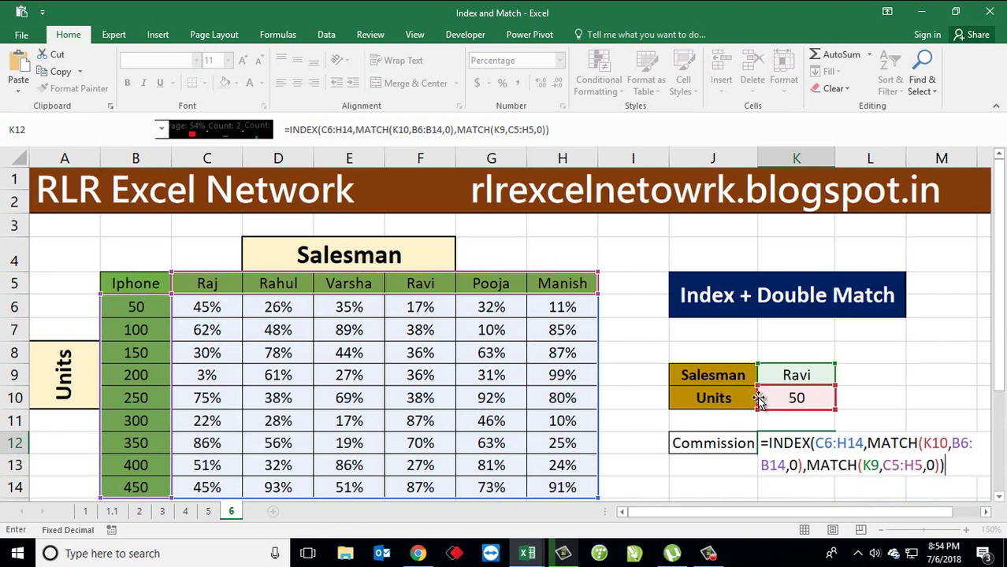
key(Up)
key(Down)
key(Down)
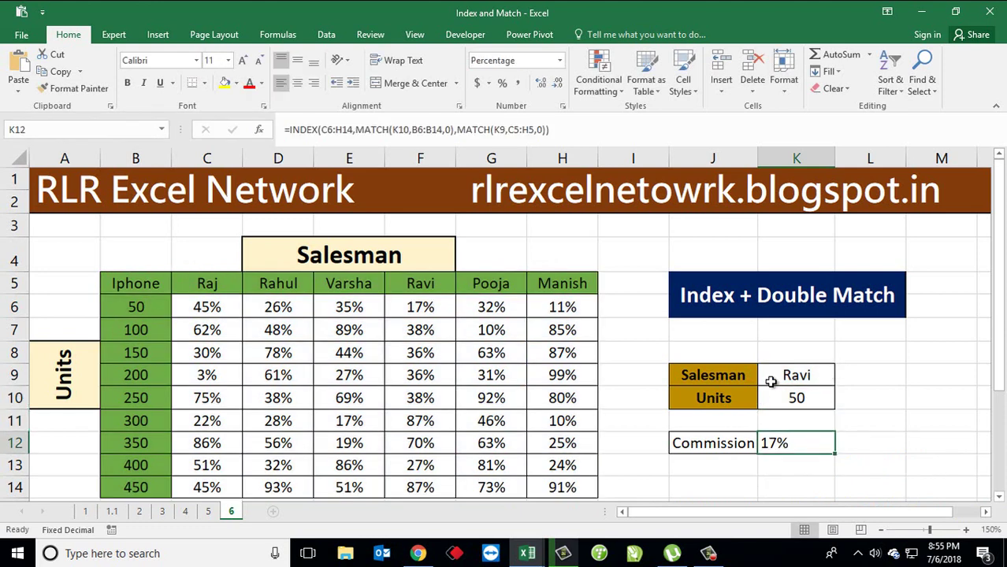
click(768, 376)
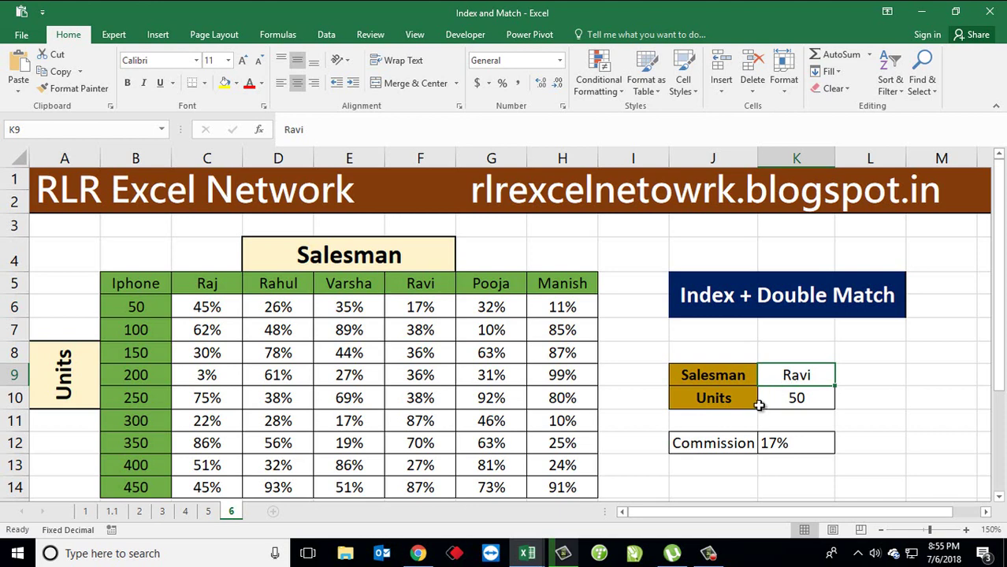
click(726, 401)
click(796, 402)
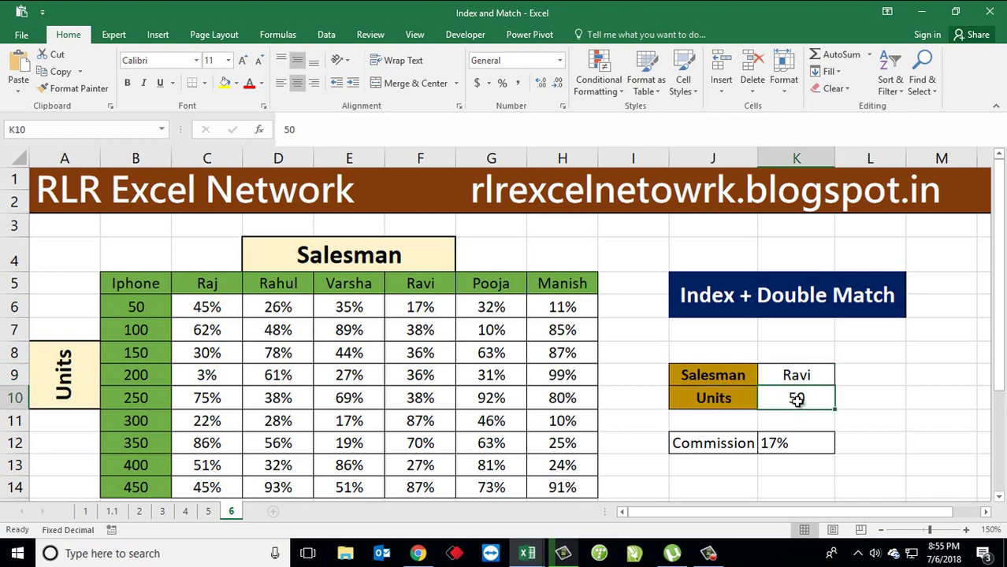
click(779, 446)
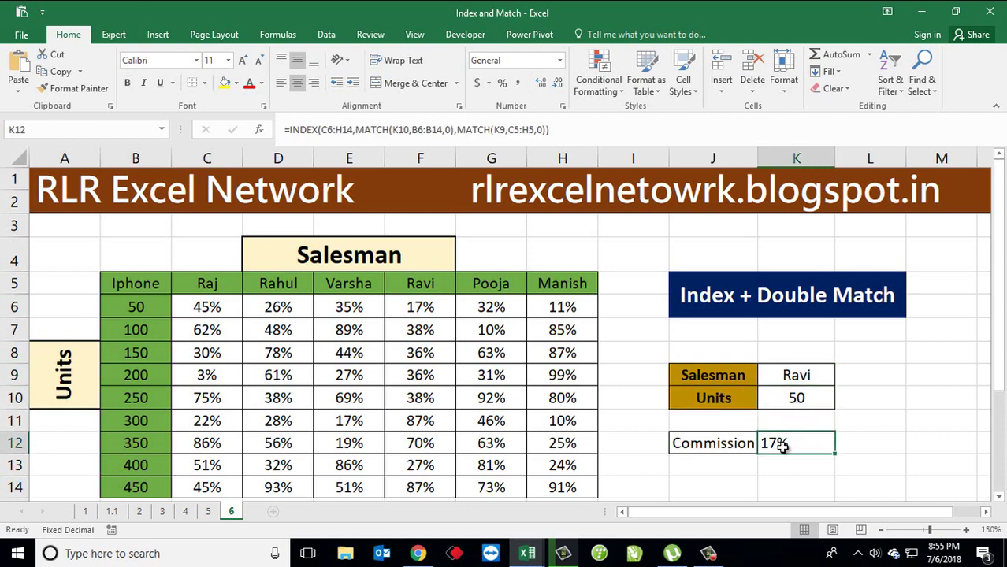
click(808, 380)
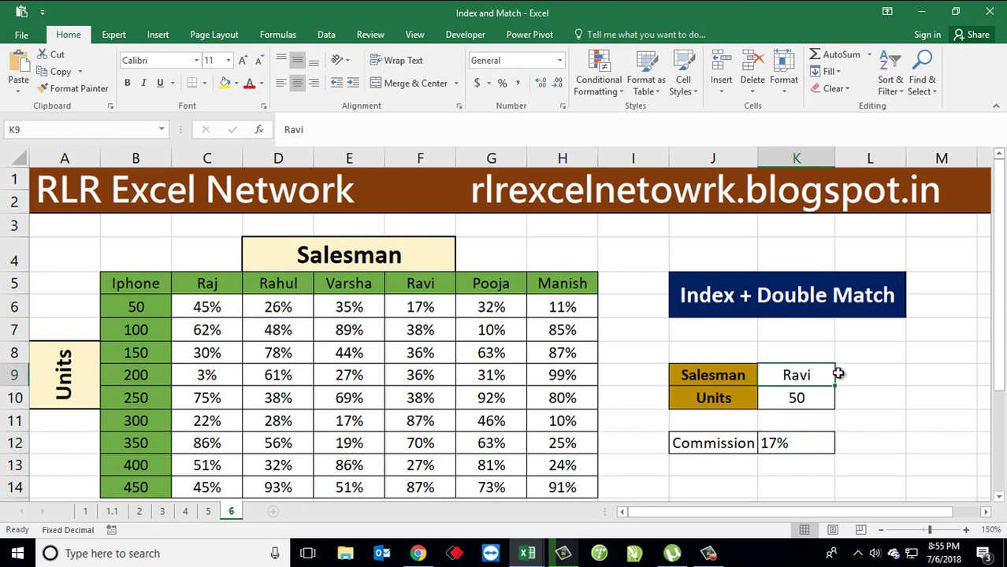
- Enter Pooja as the salesman in K9 and compare the result with her 50-unit rate in G6
text(pooja)
key(Return)
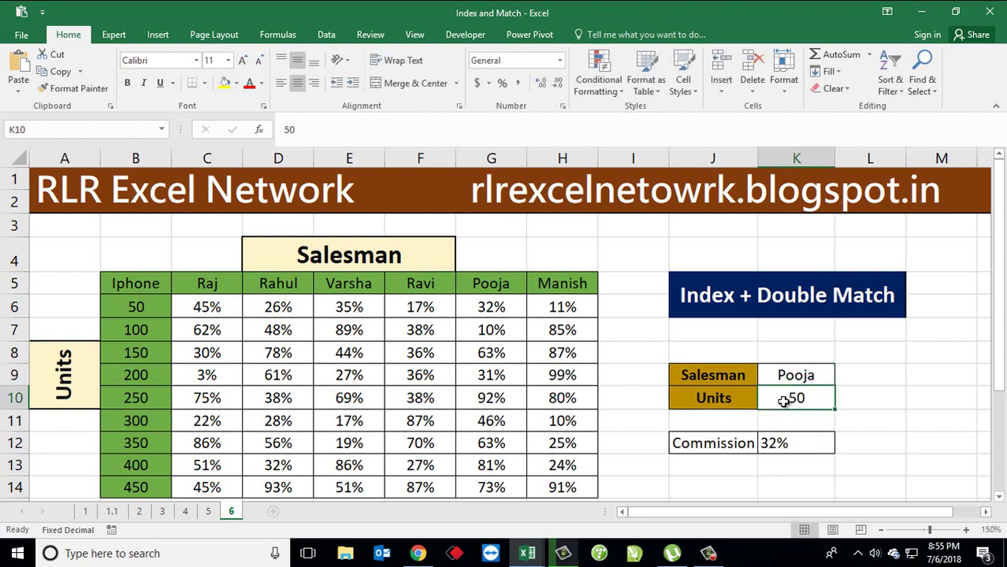
click(787, 441)
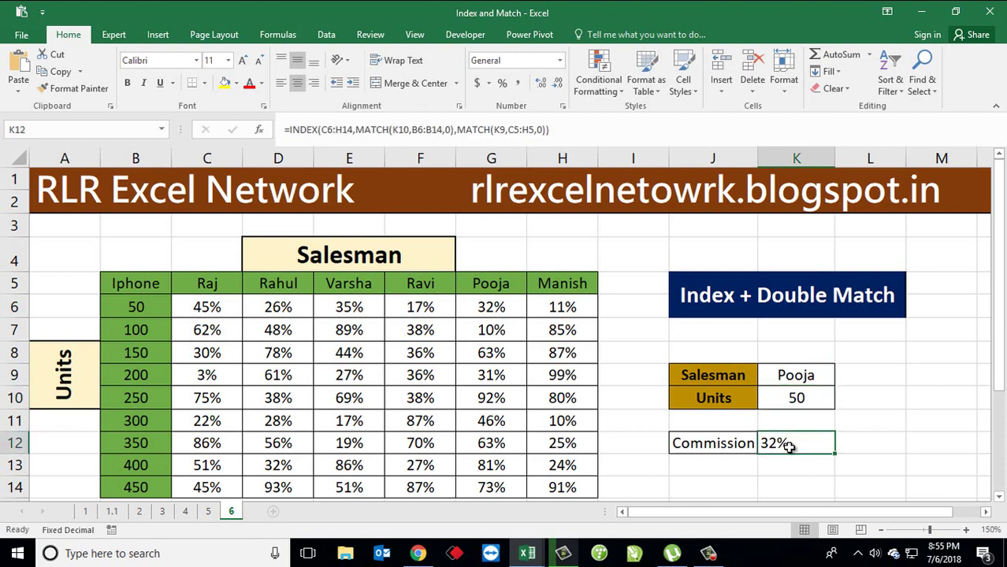
click(482, 312)
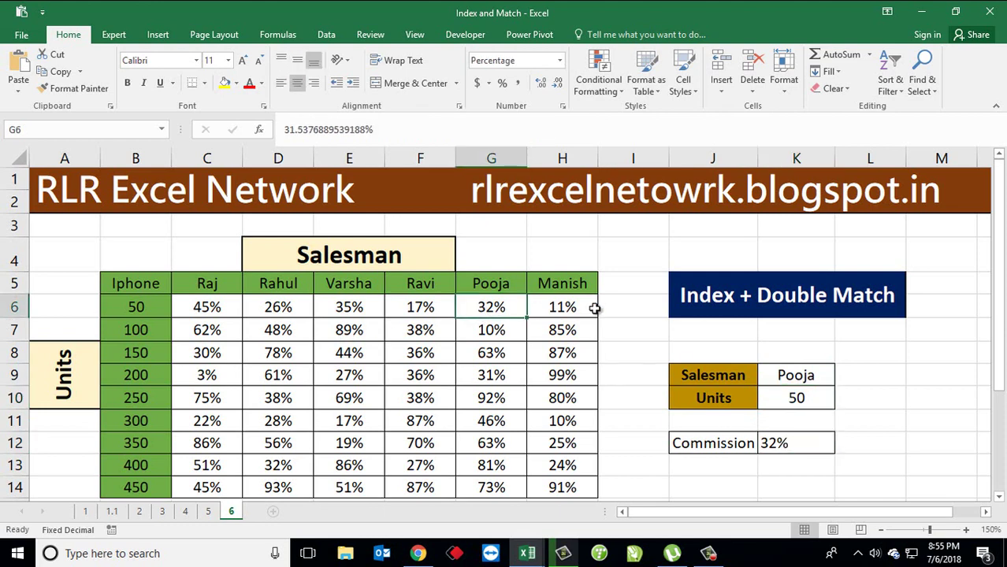
- Change the units in K10 to 200 and confirm K12's 31% matches Pooja's rate in G9
click(796, 400)
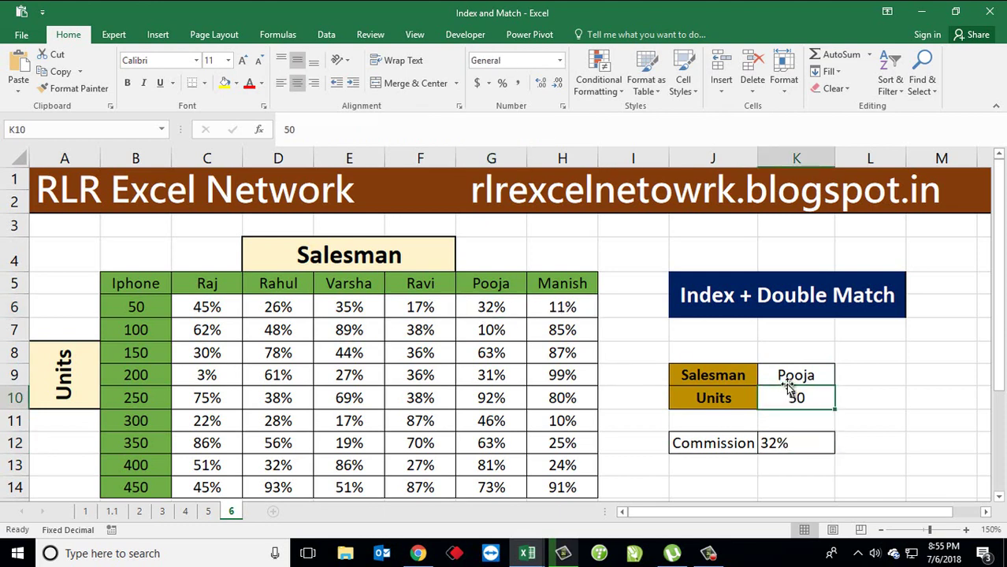
text(200)
key(Return)
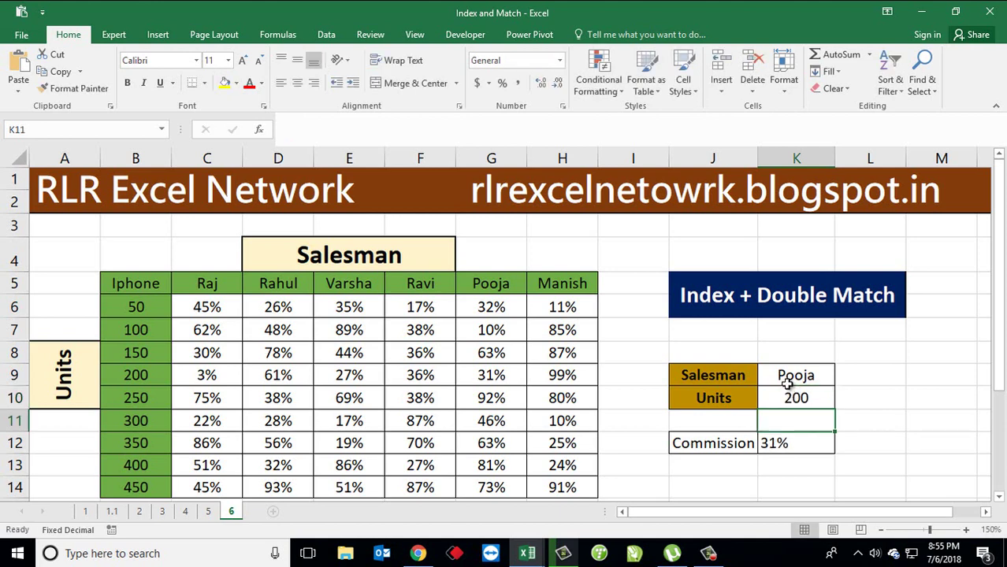
click(786, 398)
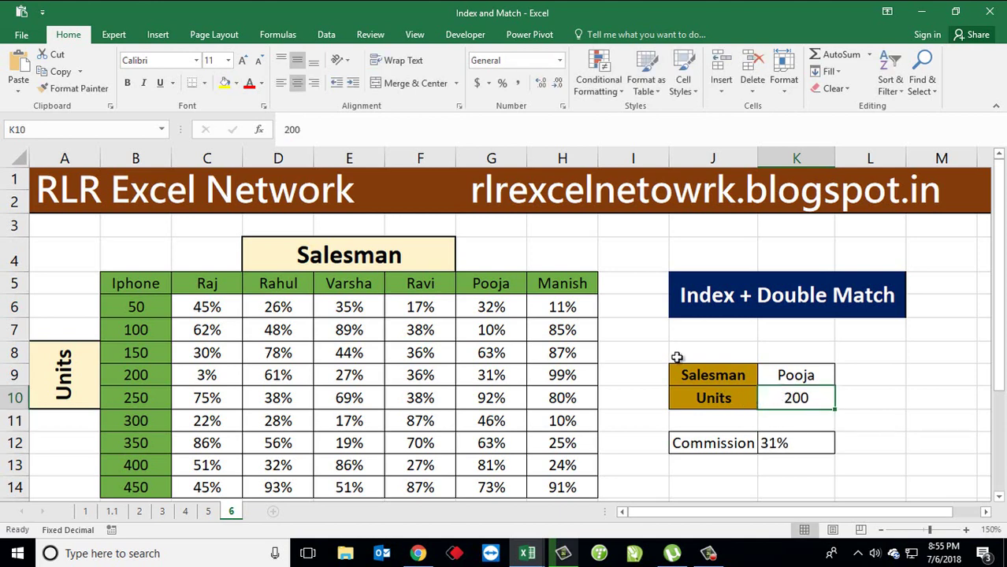
click(780, 446)
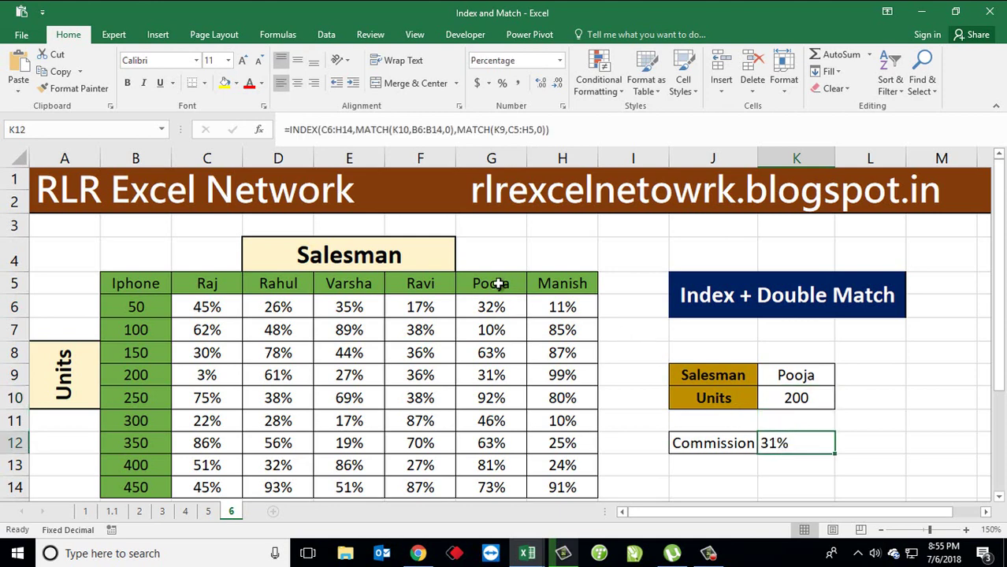
drag(492, 286, 495, 404)
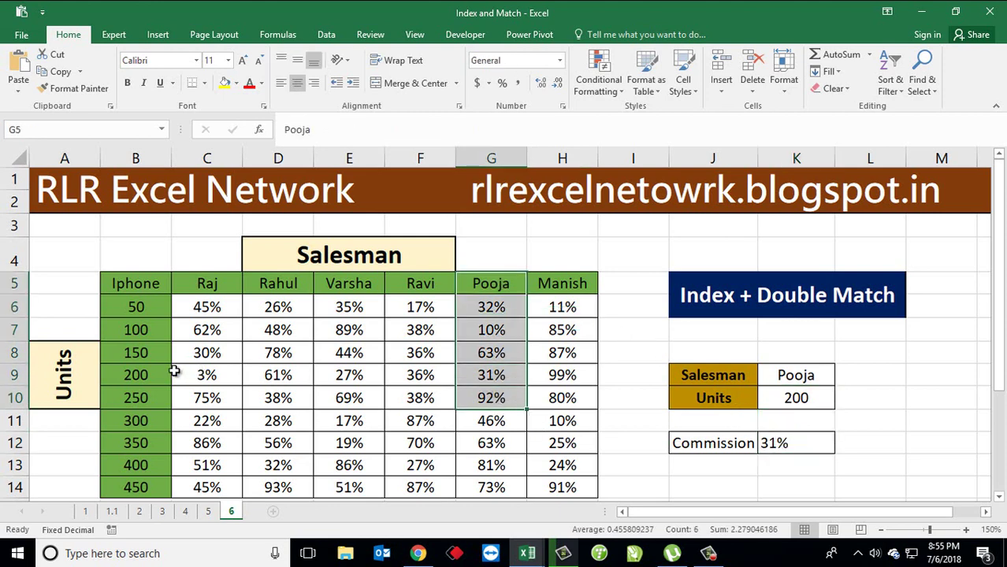
drag(135, 375, 495, 377)
click(495, 376)
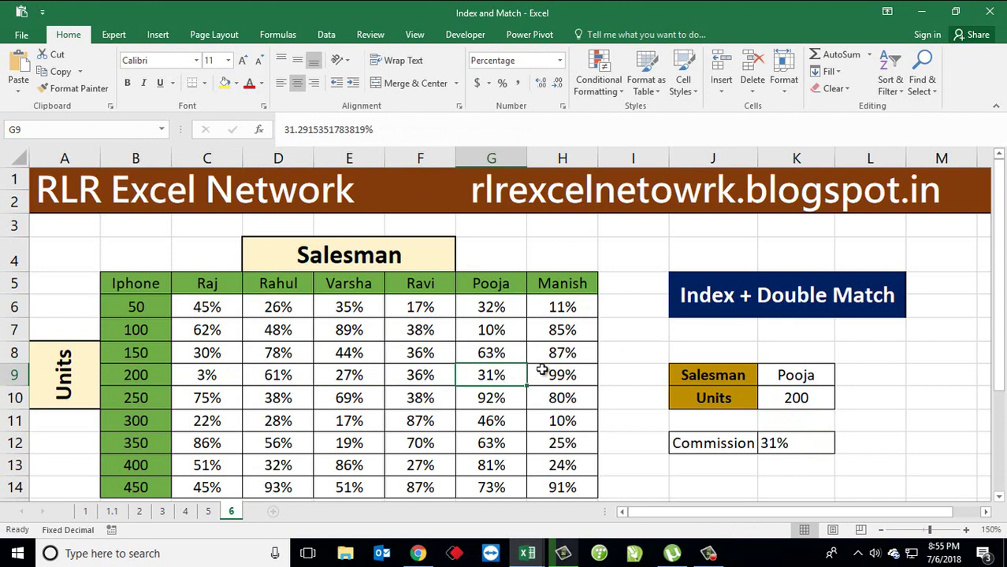
click(805, 377)
- Enter Varsha as the salesman and confirm the 27% commission matches E9 at 200 units
text(Vars)
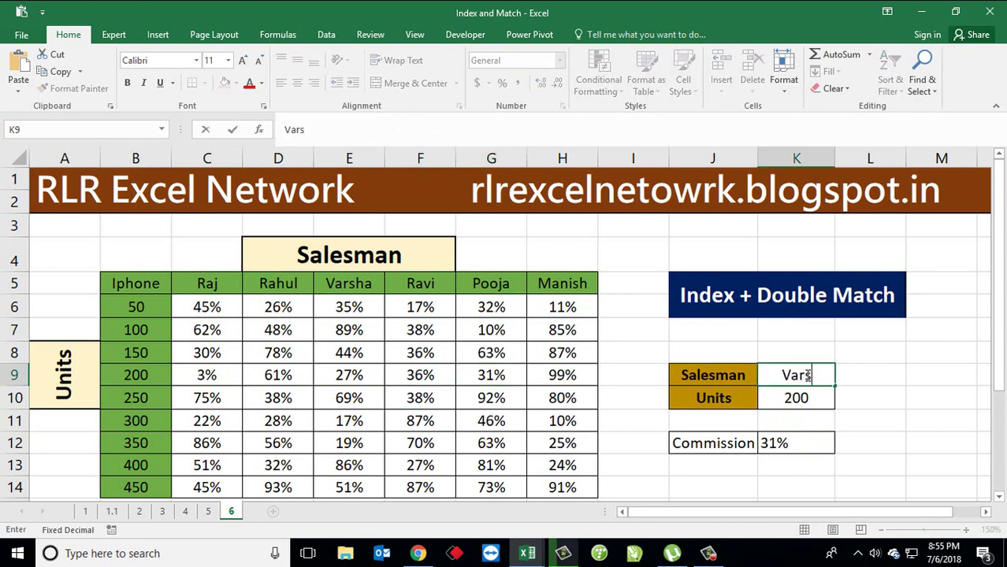
text(ha)
key(Return)
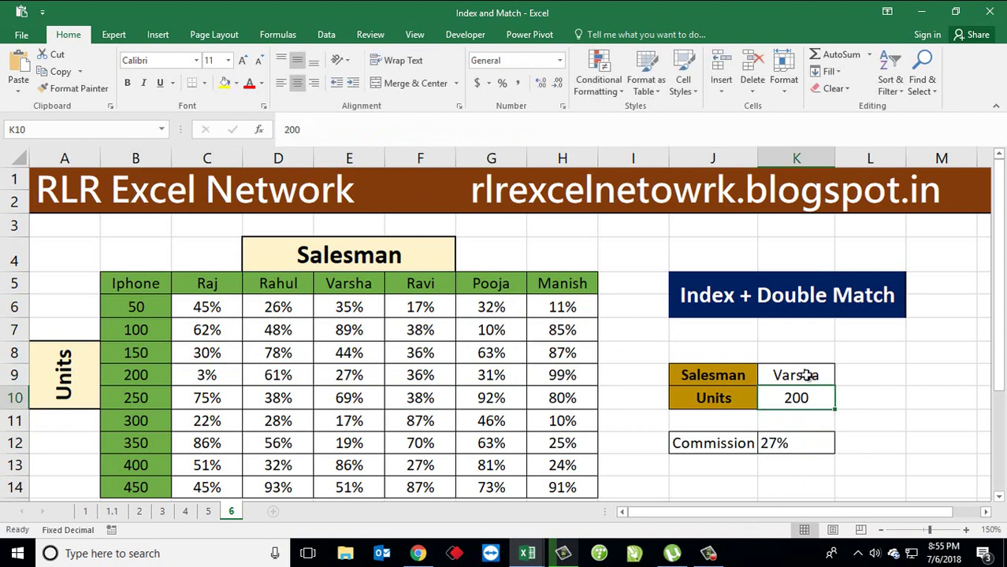
click(364, 375)
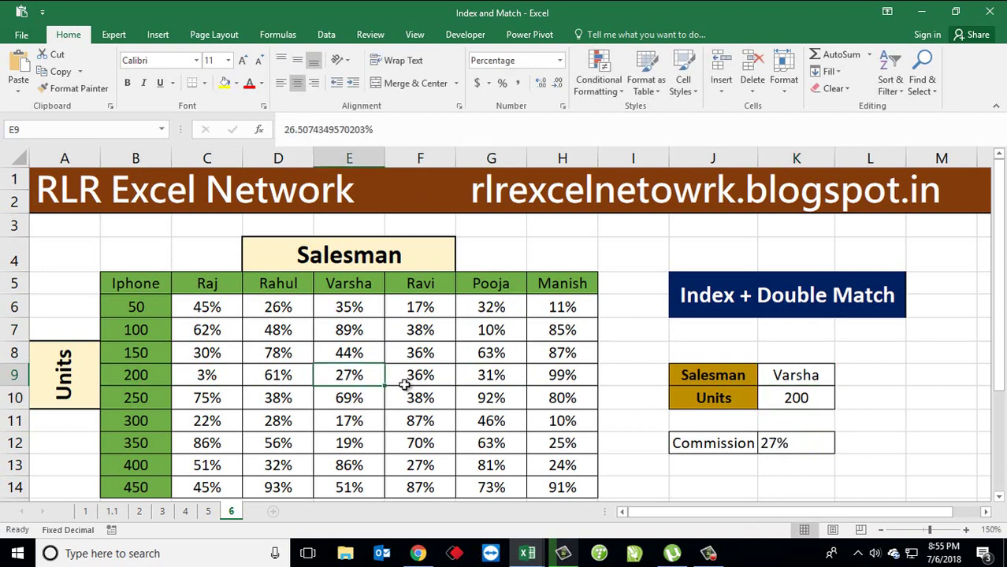